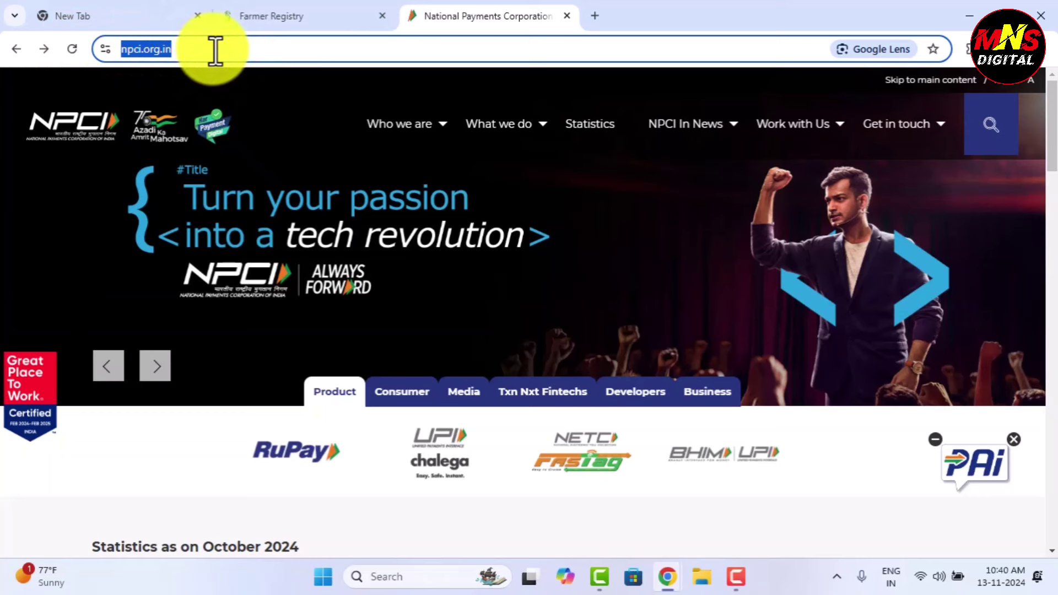
Browse the banners on the npci.org.in homepage and show its Consumer section.
{"action": "left_click", "coordinate": [215, 50]}
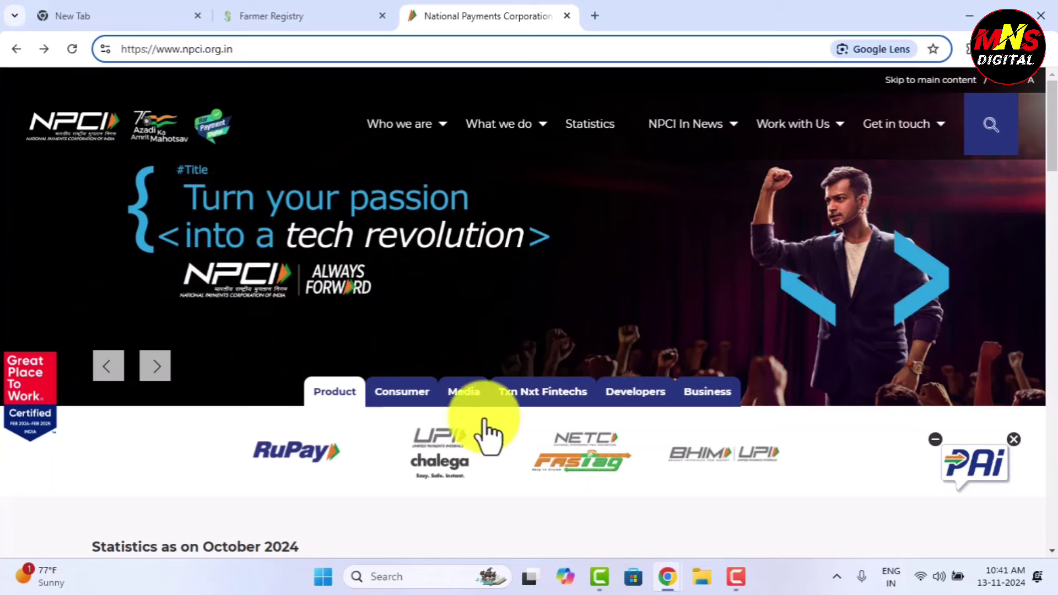
{"action": "left_click", "coordinate": [155, 366]}
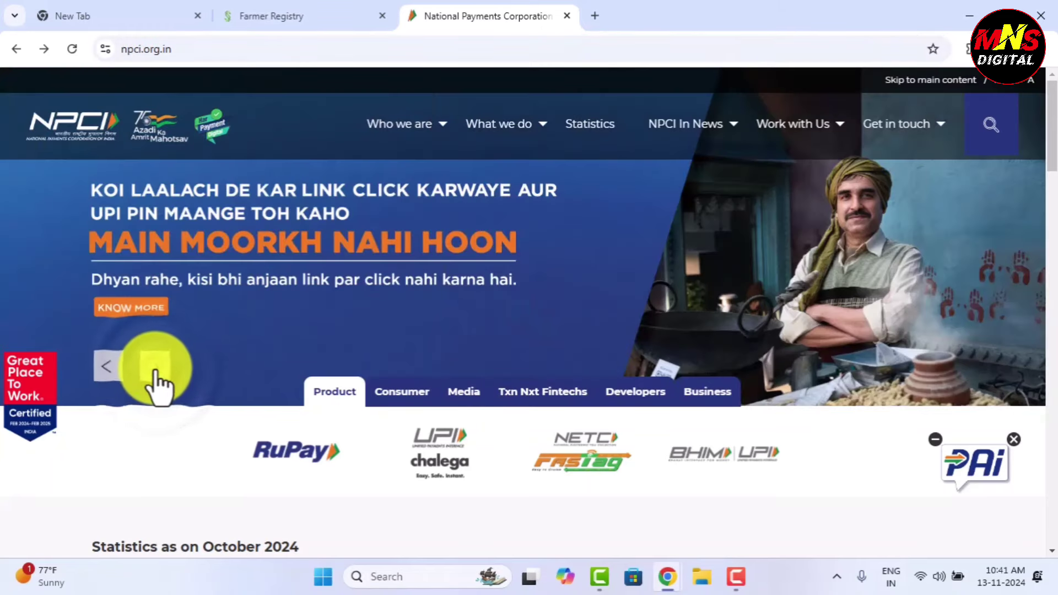
{"action": "left_click", "coordinate": [156, 368]}
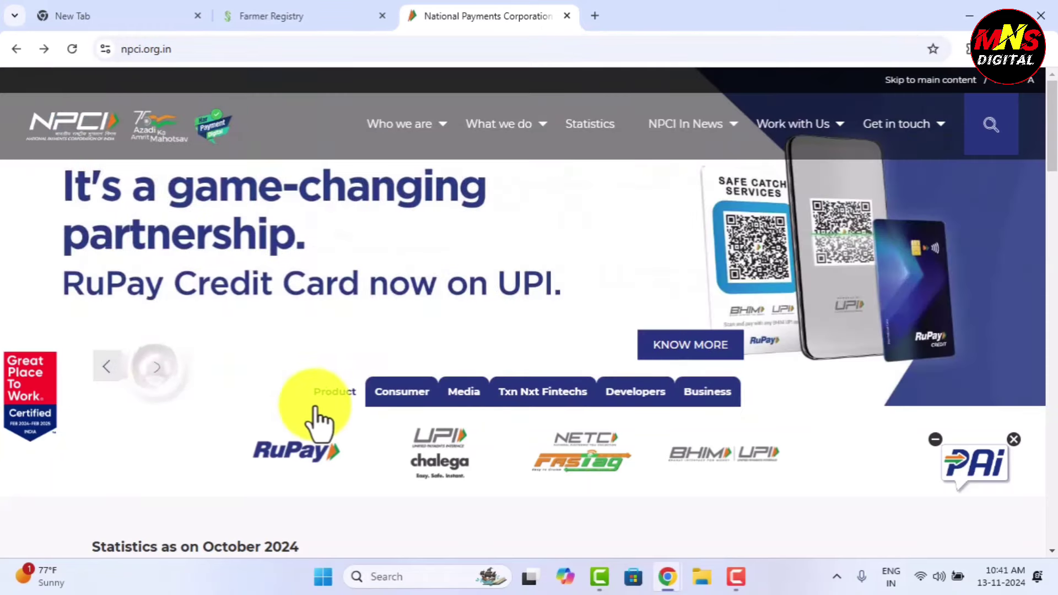
{"action": "left_click", "coordinate": [405, 403]}
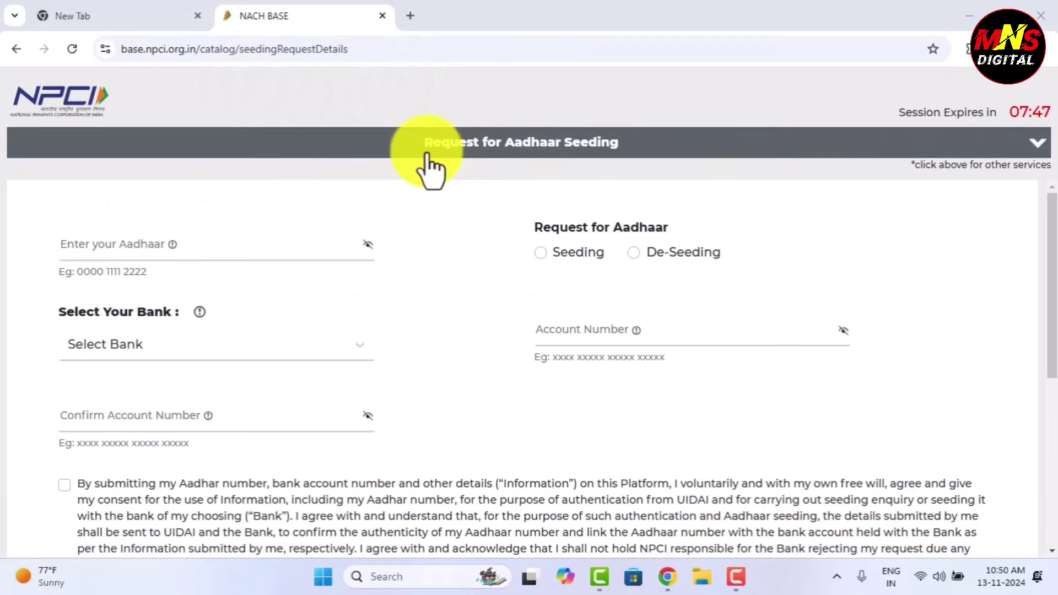
Set the Aadhaar request to Seeding and the seeding type to Fresh Seeding.
{"action": "left_click", "coordinate": [111, 246]}
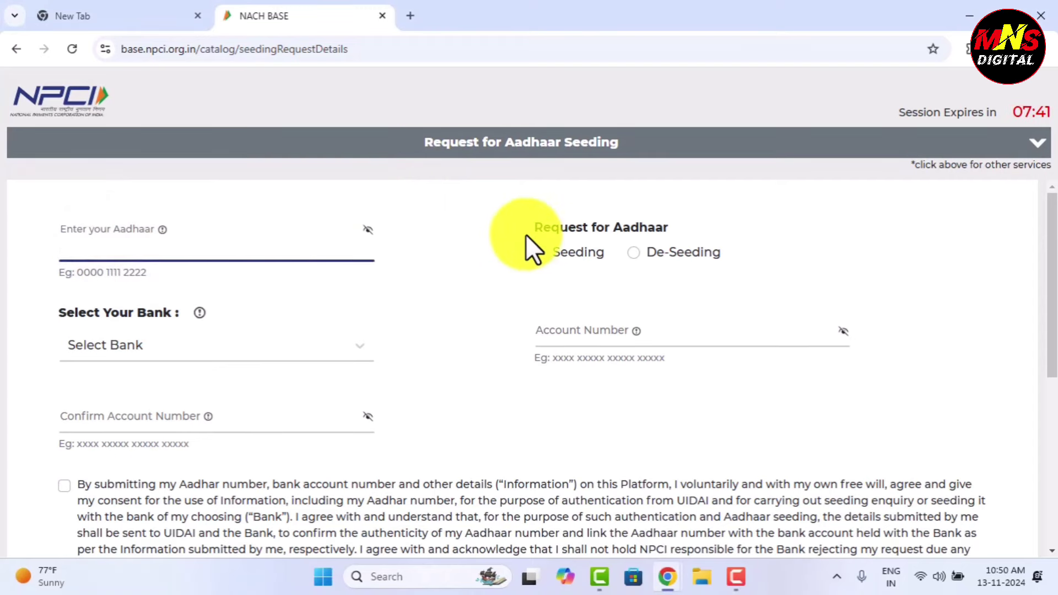
{"action": "left_click_drag", "start_coordinate": [528, 223], "coordinate": [619, 259]}
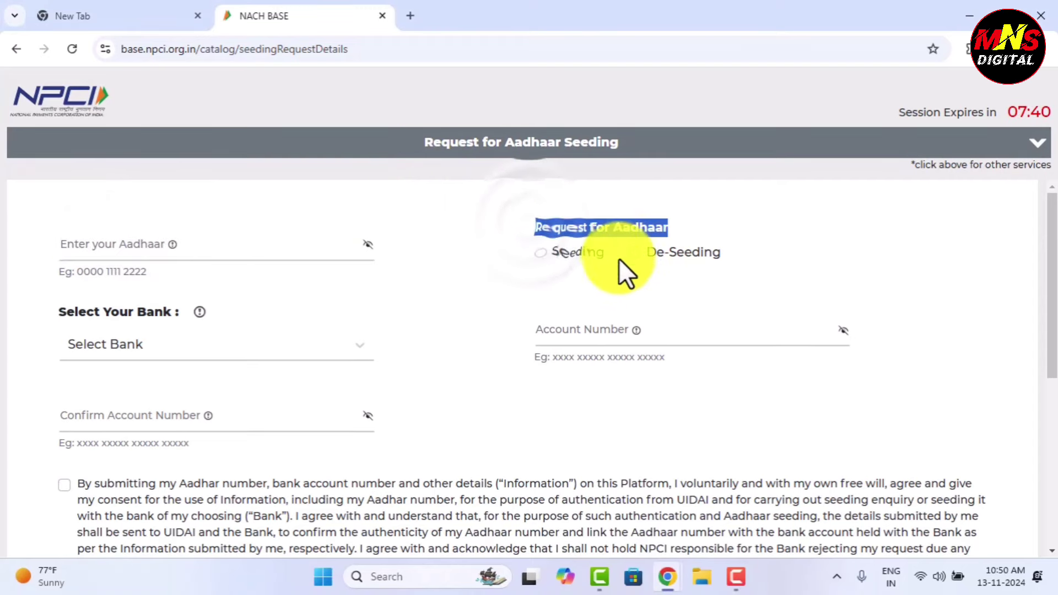
{"action": "left_click", "coordinate": [540, 253]}
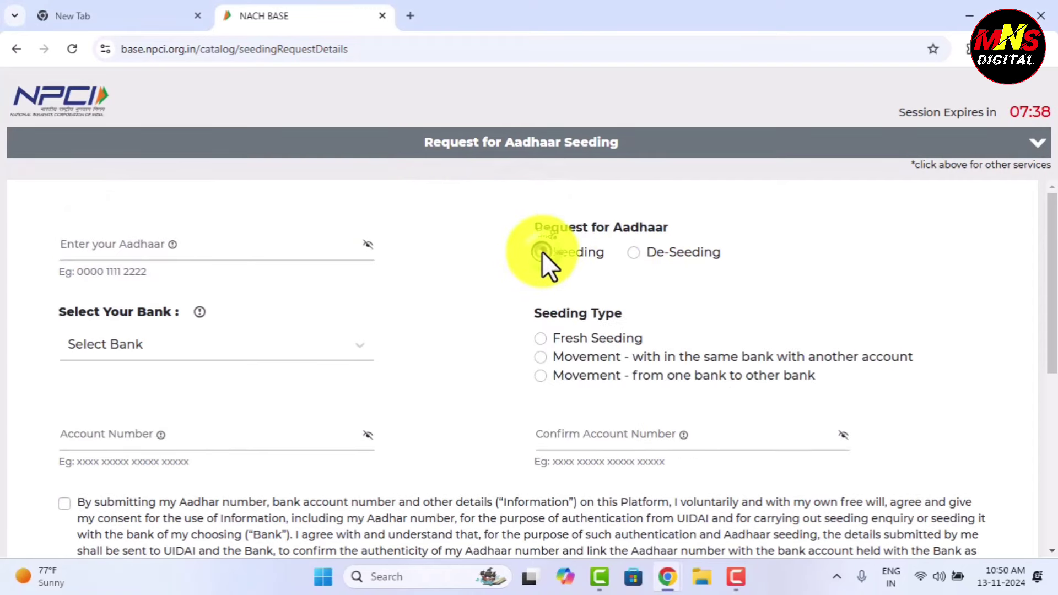
{"action": "left_click", "coordinate": [540, 376]}
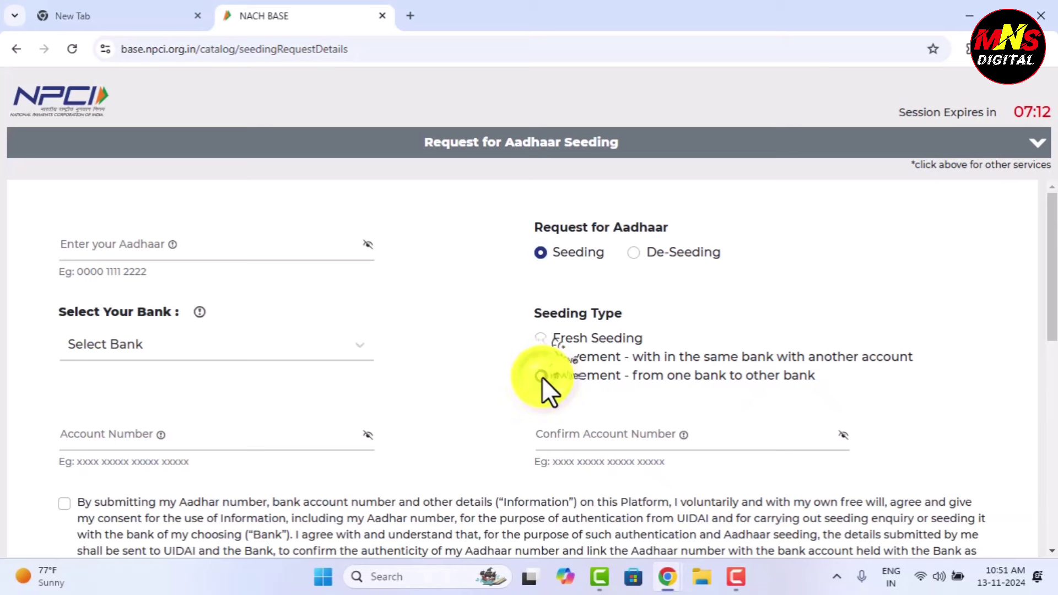
{"action": "left_click", "coordinate": [542, 337]}
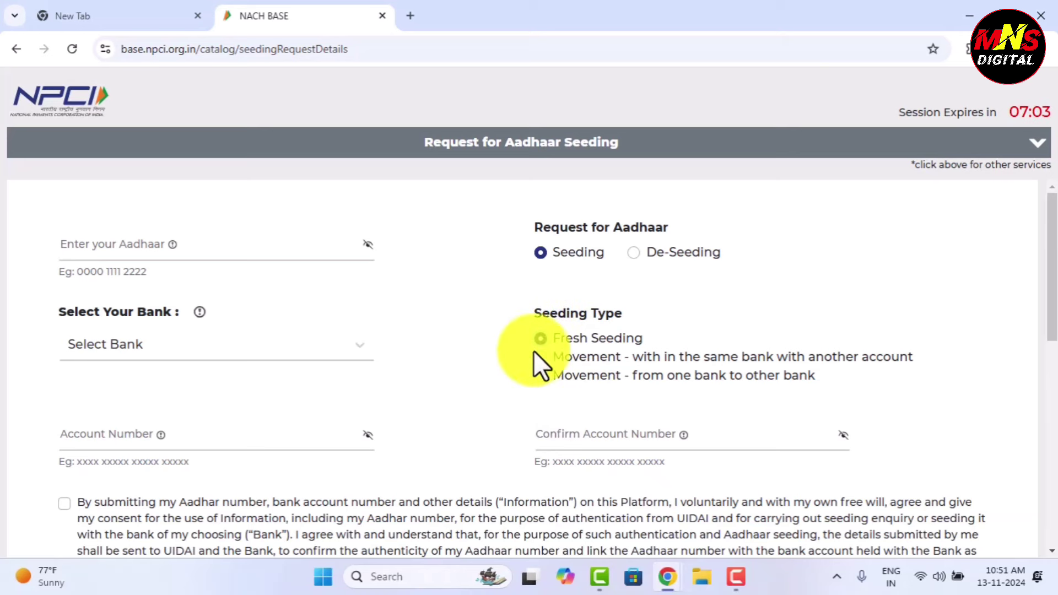
Look through the list of banks and select BANK OF INDIA as the bank for the seeding request.
{"action": "left_click", "coordinate": [148, 353]}
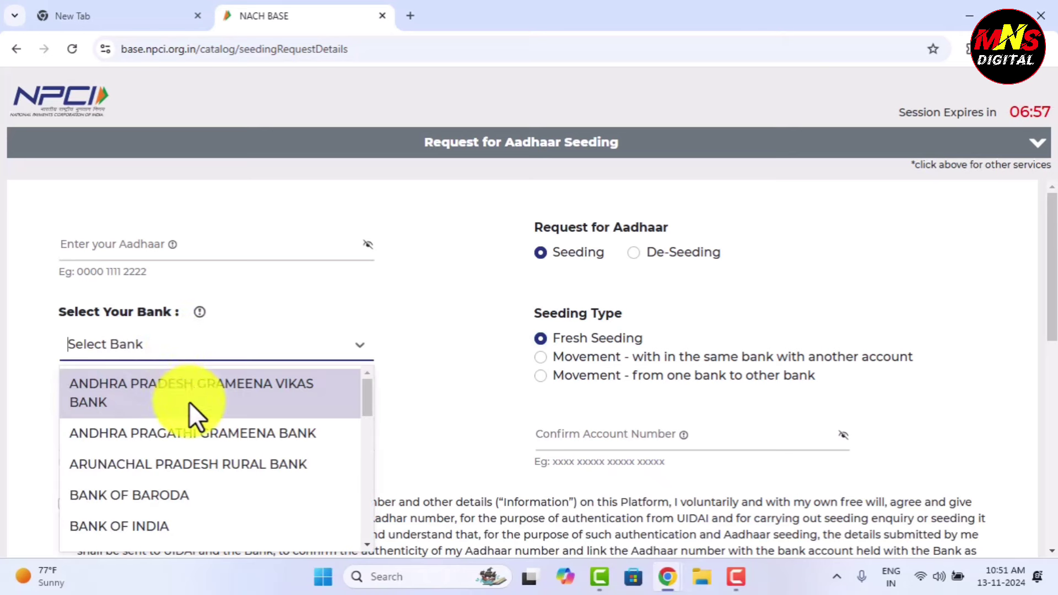
{"action": "scroll", "coordinate": [190, 402], "scroll_direction": "down", "scroll_amount": 1}
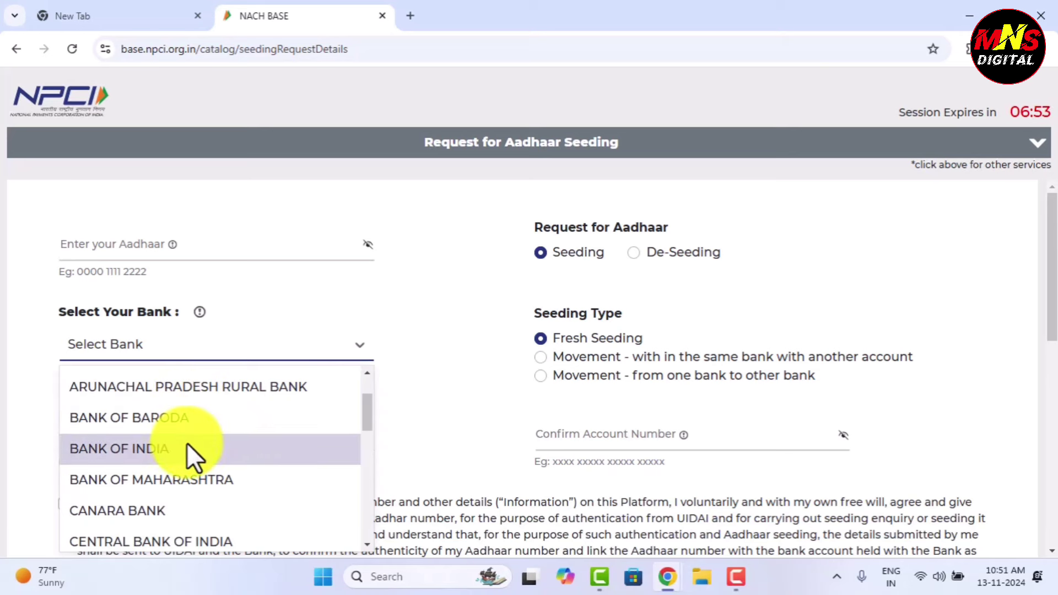
{"action": "scroll", "coordinate": [187, 443], "scroll_direction": "down", "scroll_amount": 1}
{"action": "scroll", "coordinate": [186, 443], "scroll_direction": "down", "scroll_amount": 2}
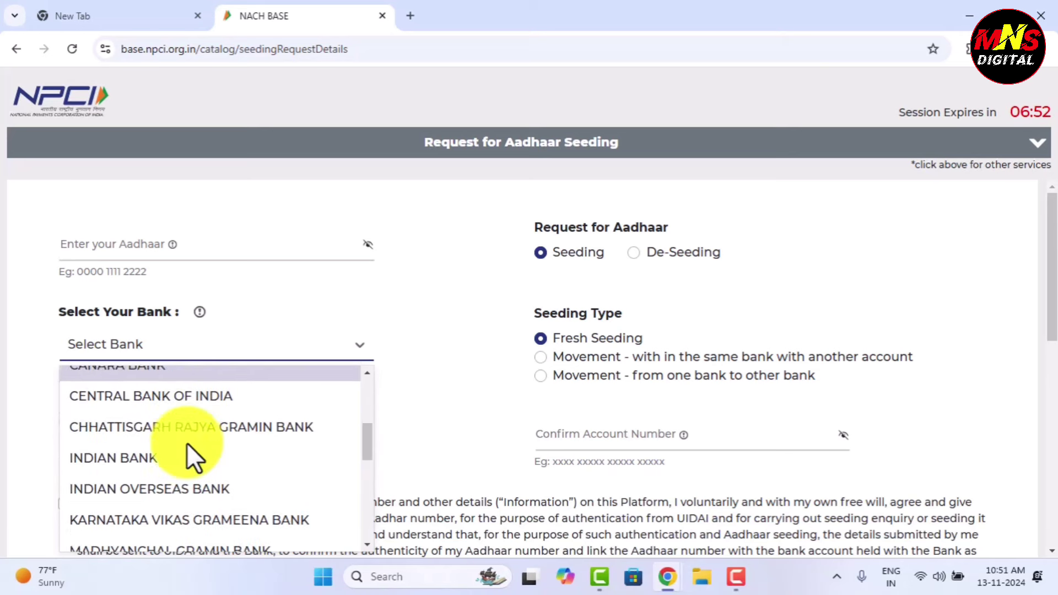
{"action": "scroll", "coordinate": [186, 443], "scroll_direction": "down", "scroll_amount": 1}
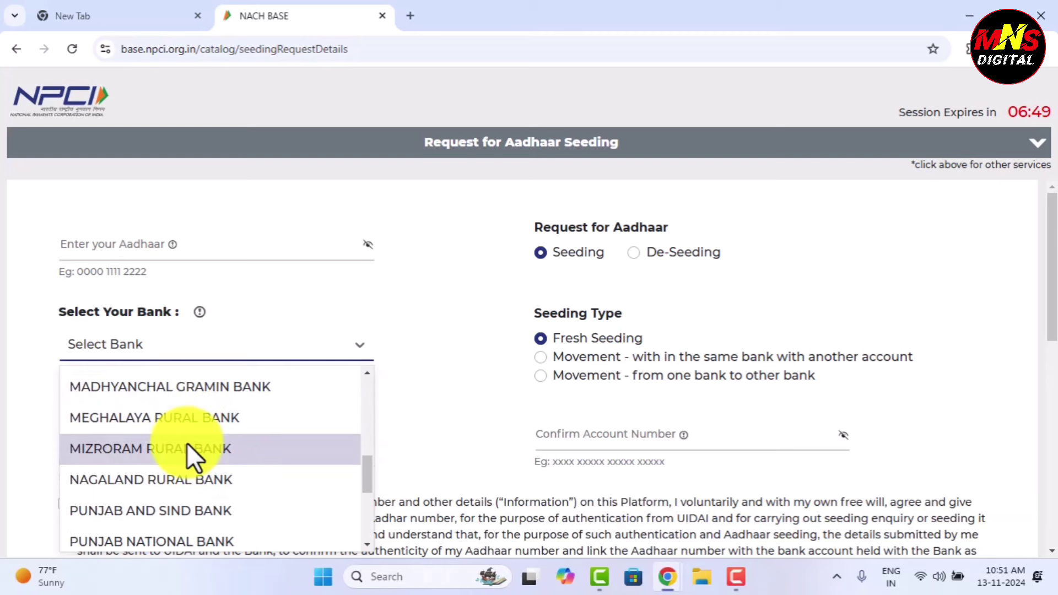
{"action": "scroll", "coordinate": [187, 443], "scroll_direction": "up", "scroll_amount": 2}
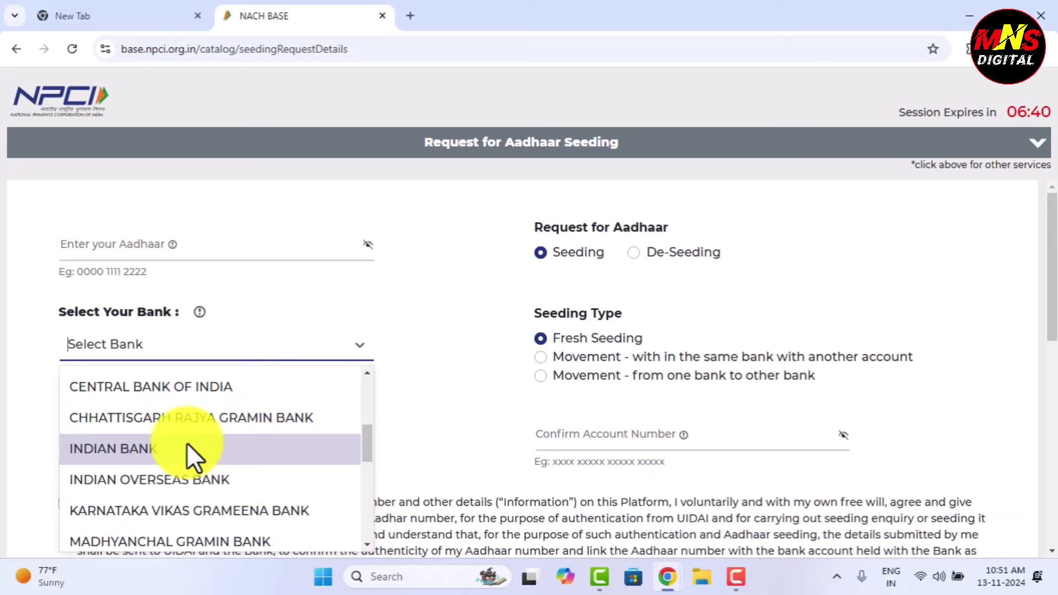
{"action": "scroll", "coordinate": [187, 443], "scroll_direction": "down", "scroll_amount": 4}
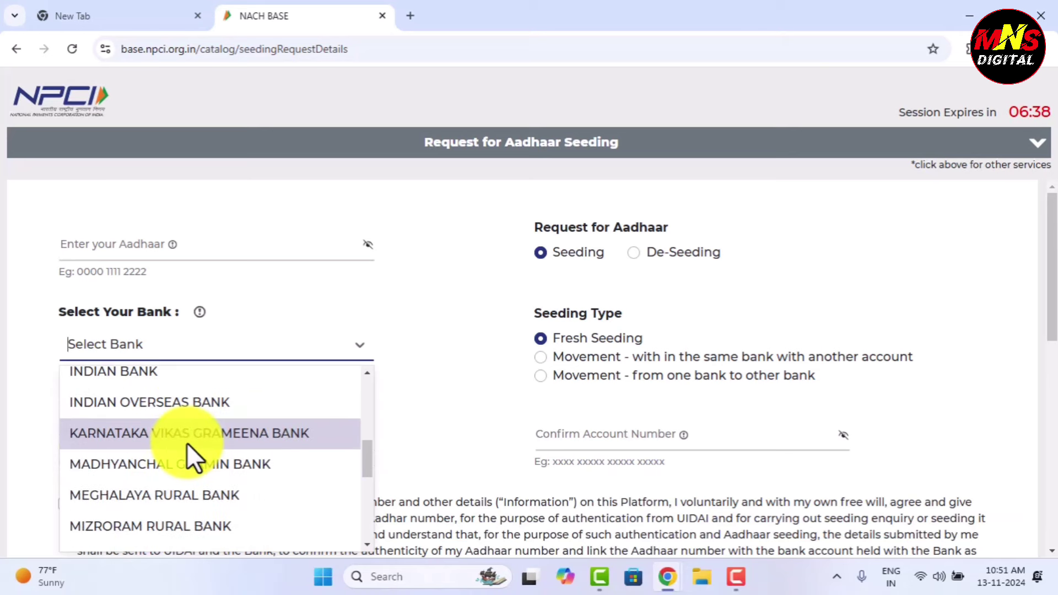
{"action": "scroll", "coordinate": [187, 443], "scroll_direction": "down", "scroll_amount": 2}
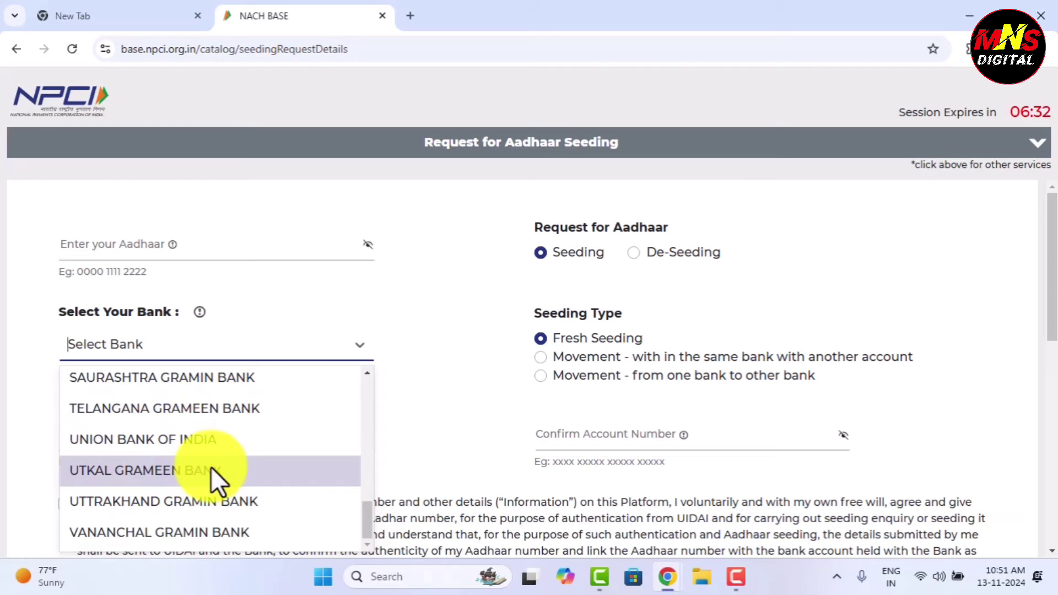
{"action": "scroll", "coordinate": [221, 469], "scroll_direction": "up", "scroll_amount": 15}
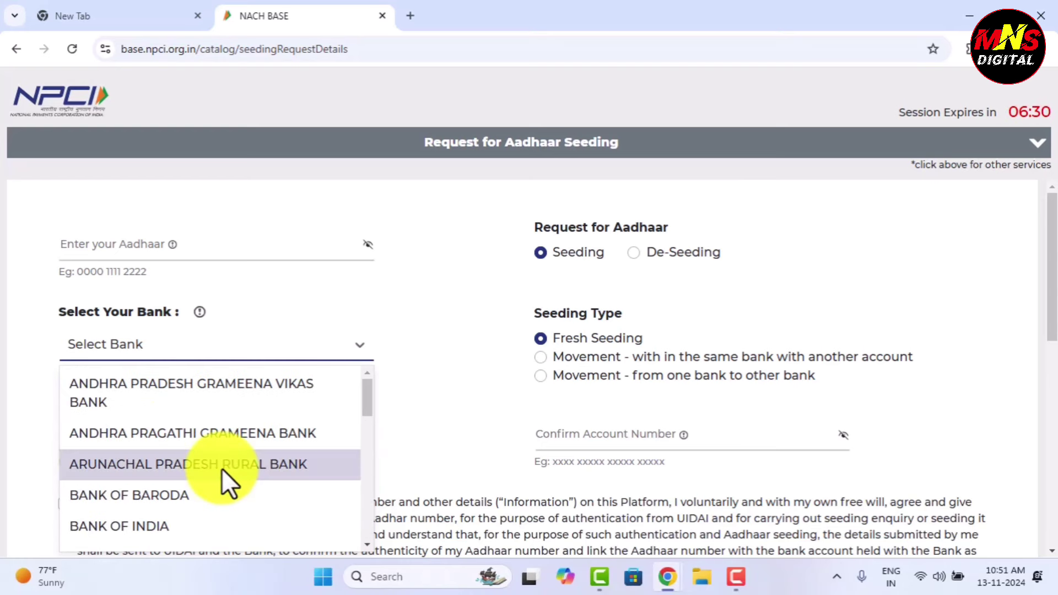
{"action": "left_click", "coordinate": [162, 529]}
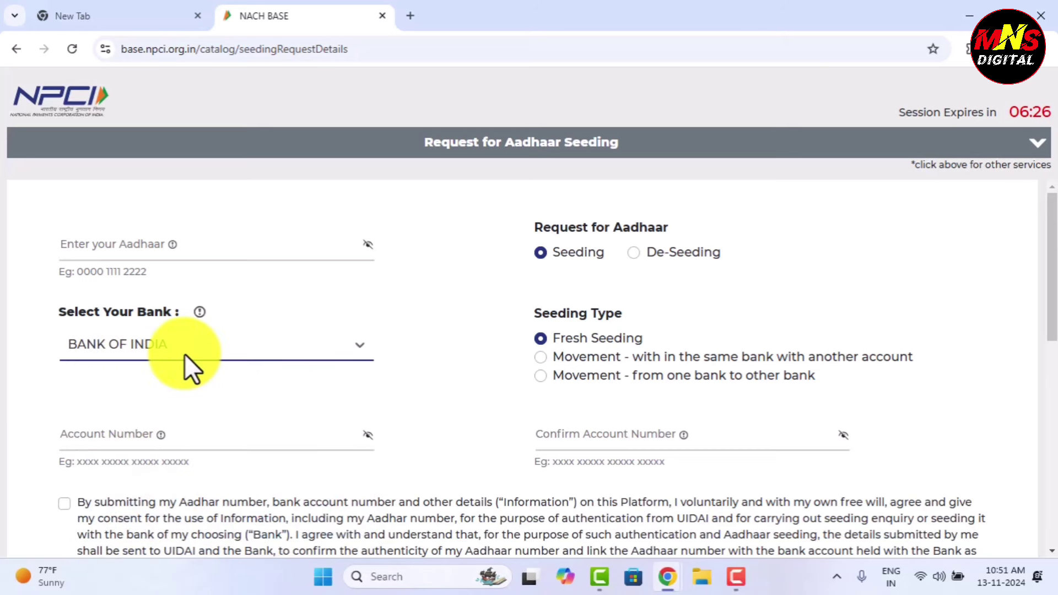
Go through the empty account number fields, accept both consent declarations, and activate the captcha field.
{"action": "left_click", "coordinate": [83, 448]}
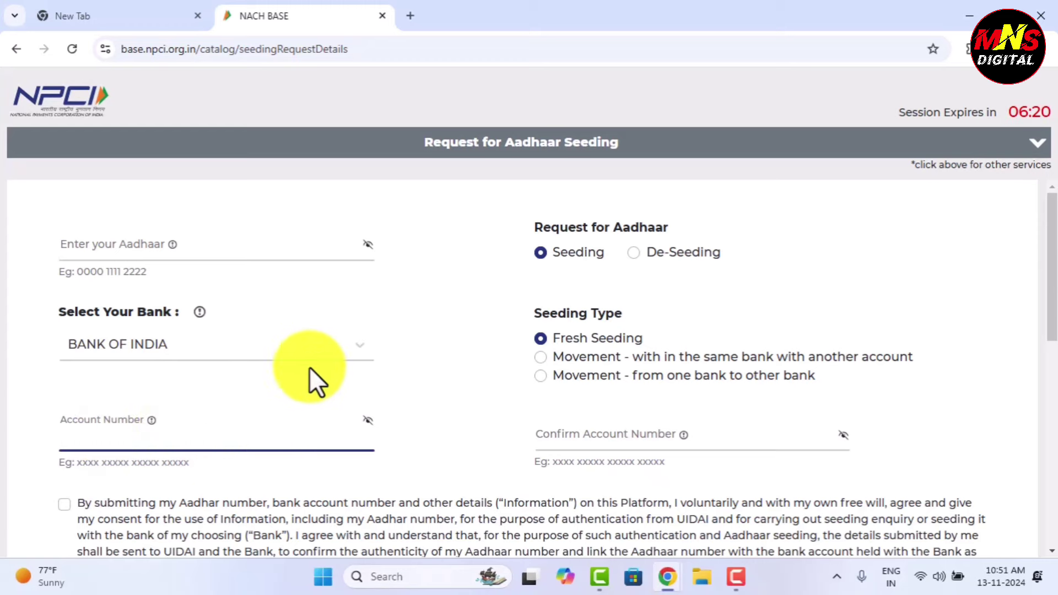
{"action": "left_click", "coordinate": [592, 439]}
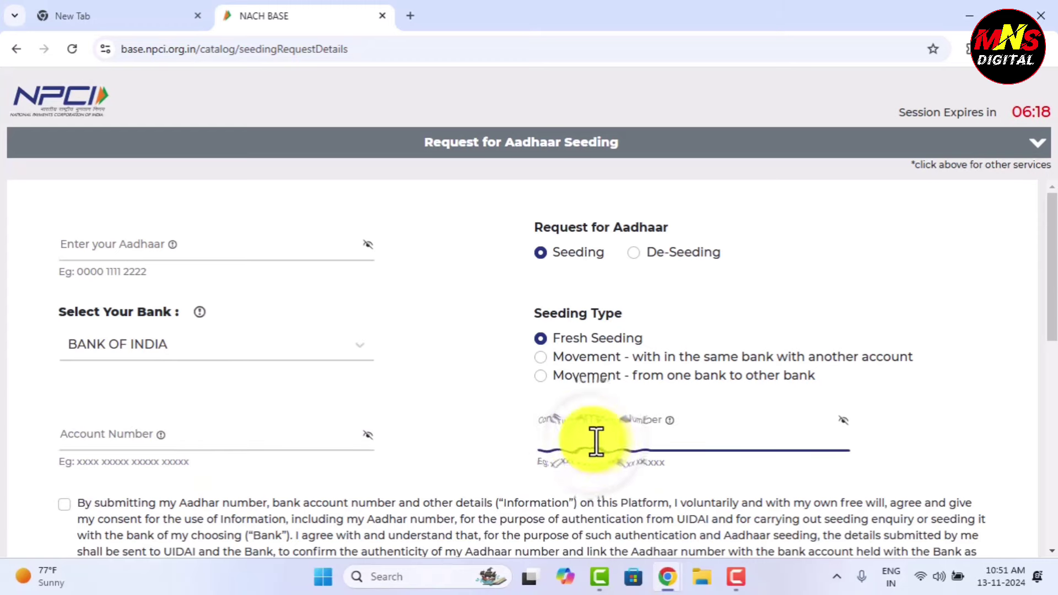
{"action": "scroll", "coordinate": [597, 437], "scroll_direction": "down", "scroll_amount": 3}
{"action": "left_click", "coordinate": [61, 343]}
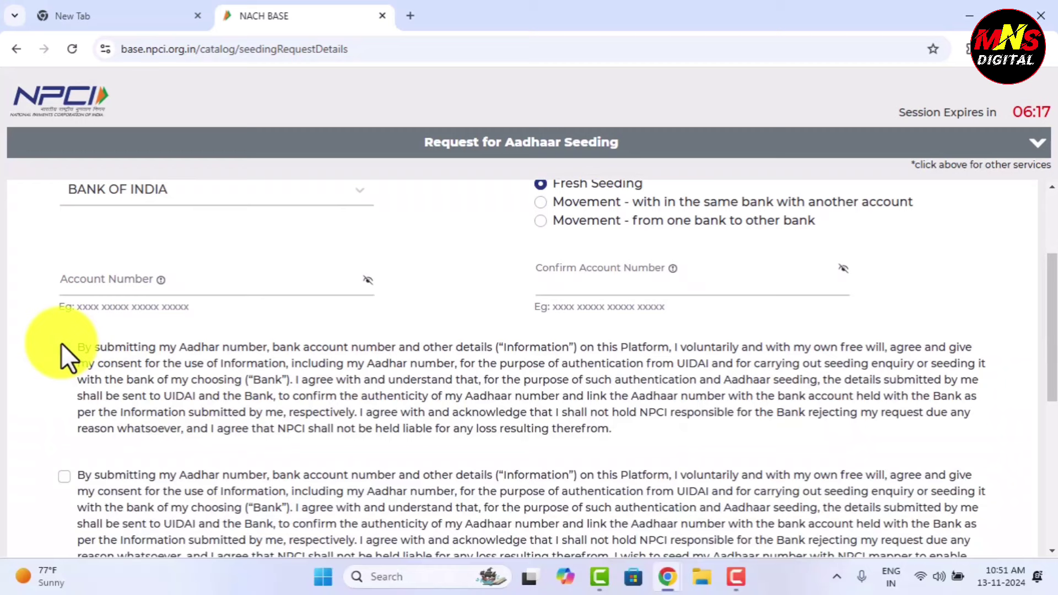
{"action": "left_click", "coordinate": [64, 475]}
{"action": "scroll", "coordinate": [236, 462], "scroll_direction": "down", "scroll_amount": 3}
{"action": "scroll", "coordinate": [236, 462], "scroll_direction": "down", "scroll_amount": 3}
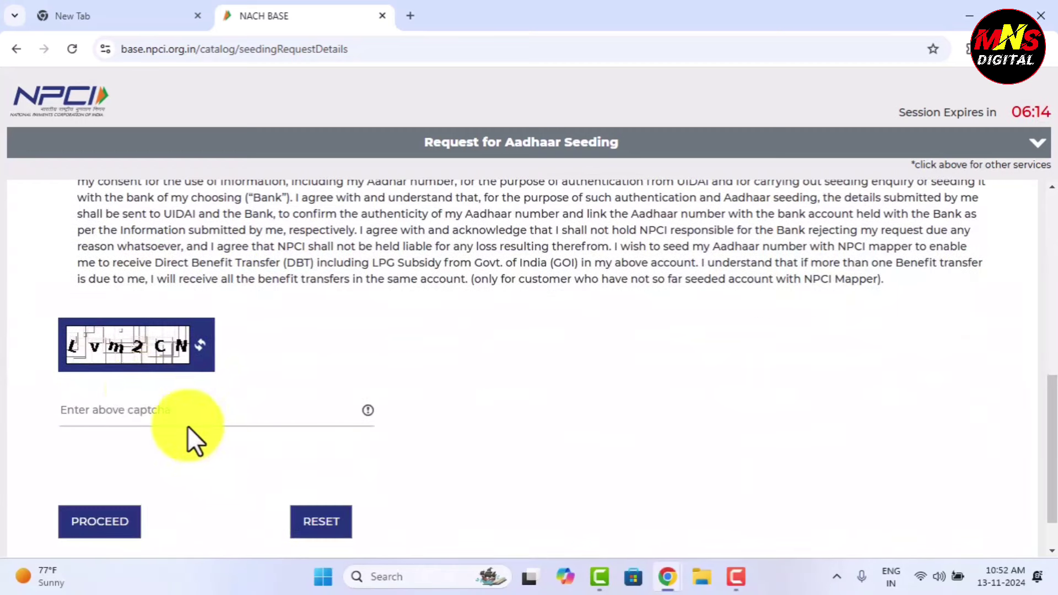
{"action": "left_click", "coordinate": [115, 416]}
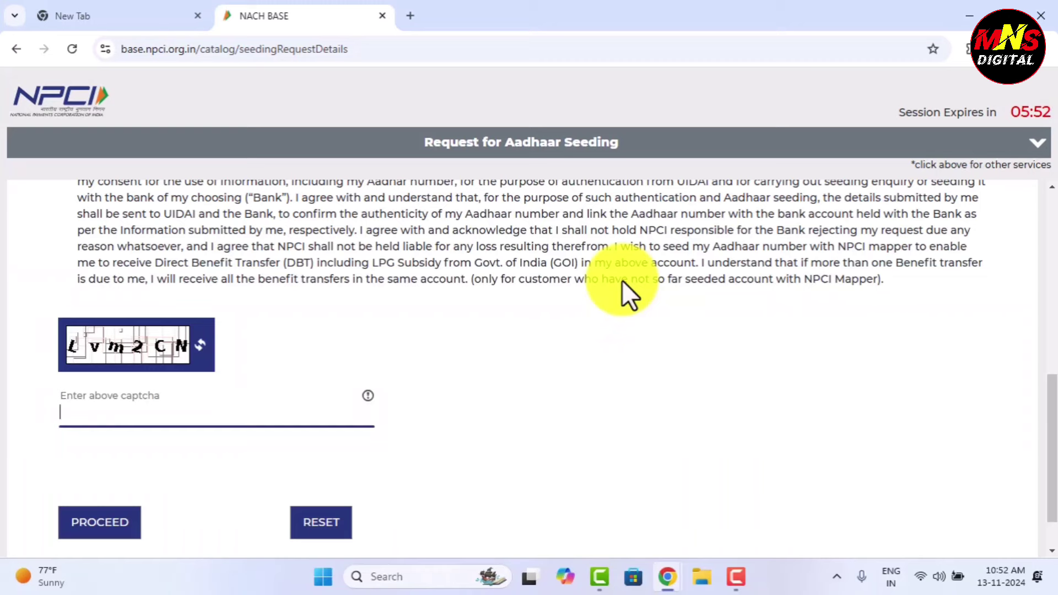
Switch from the seeding request form to the Get Aadhaar Mapped Status service.
{"action": "scroll", "coordinate": [622, 280], "scroll_direction": "up", "scroll_amount": 10}
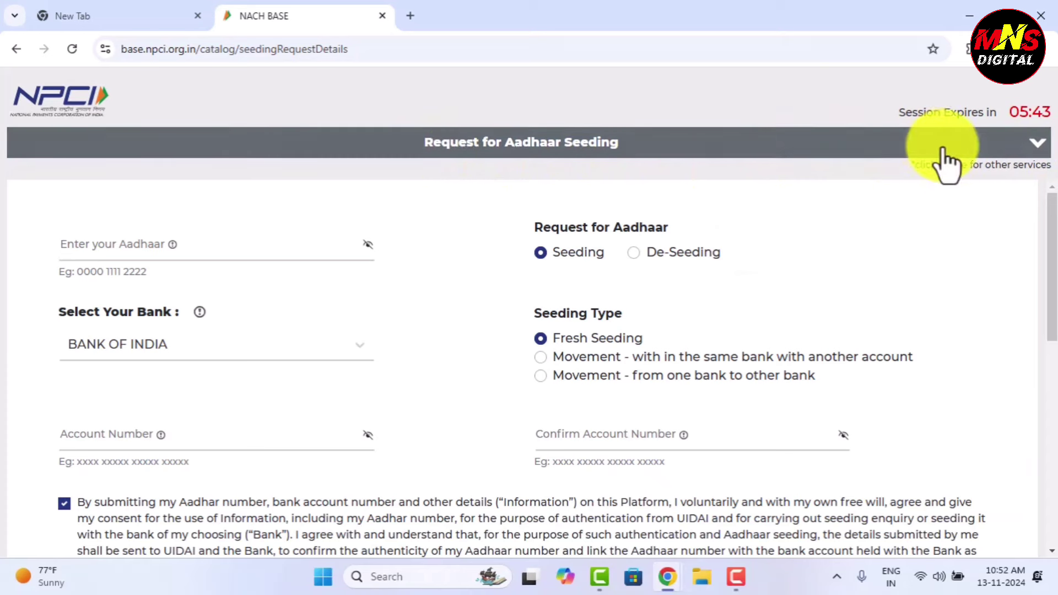
{"action": "left_click", "coordinate": [1035, 150]}
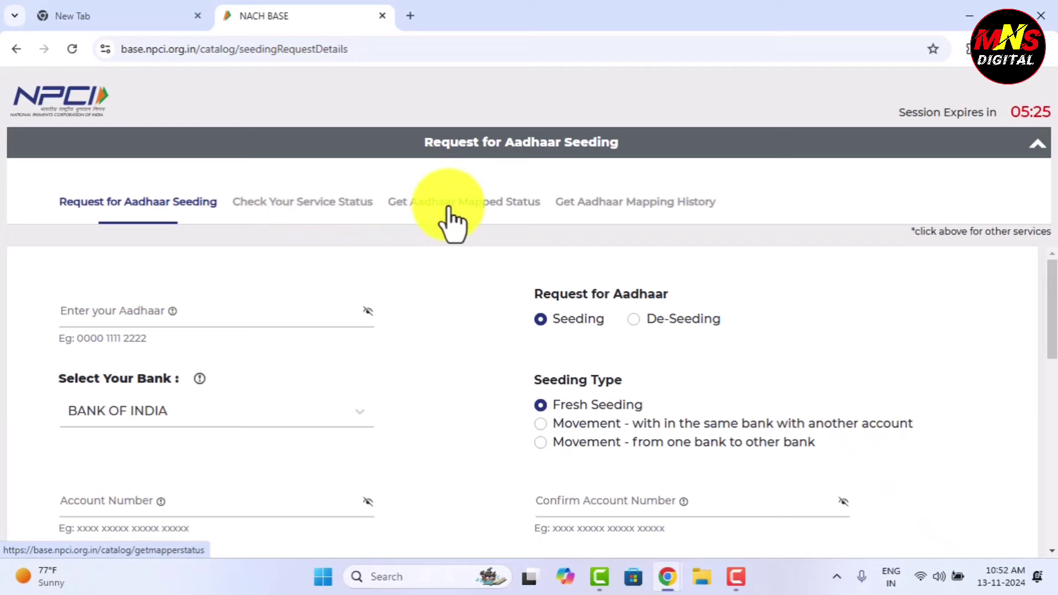
{"action": "left_click", "coordinate": [448, 212]}
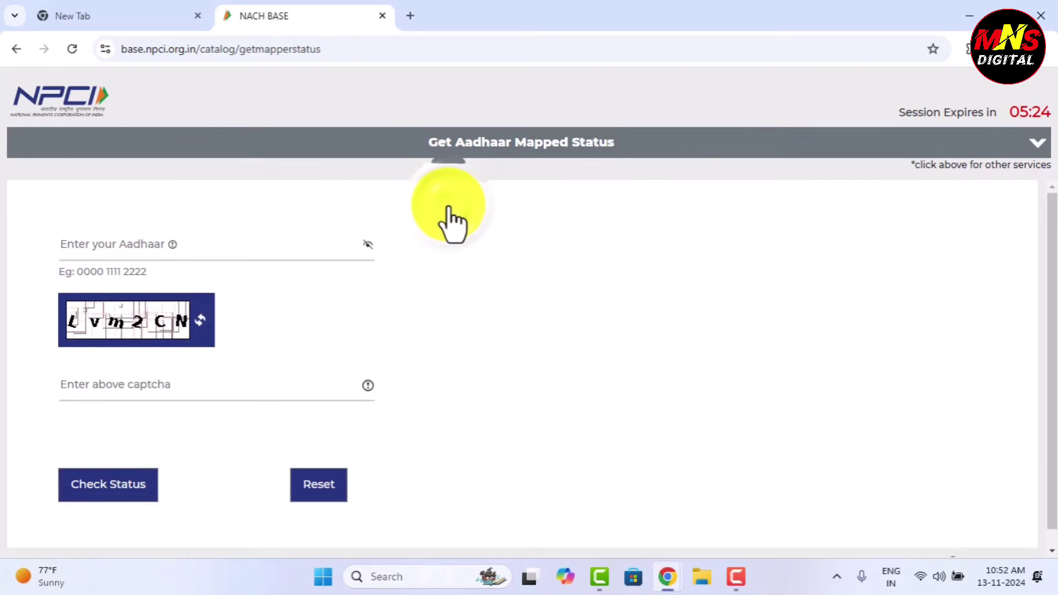
Request the Aadhaar mapped status with the Aadhaar number and captcha, and submit the 6-digit OTP.
{"action": "left_click", "coordinate": [1035, 146]}
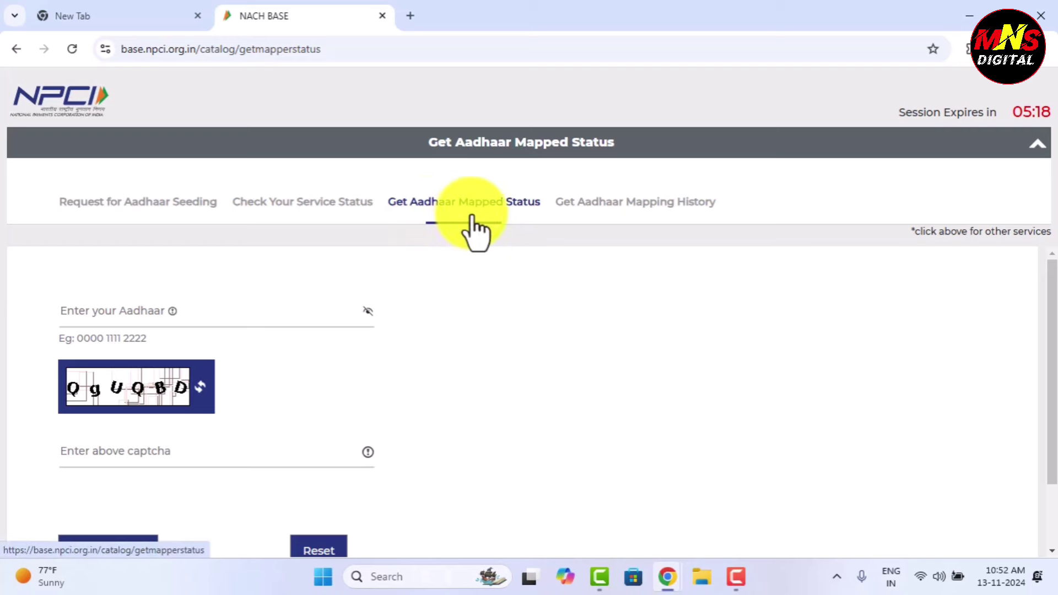
{"action": "left_click", "coordinate": [129, 322]}
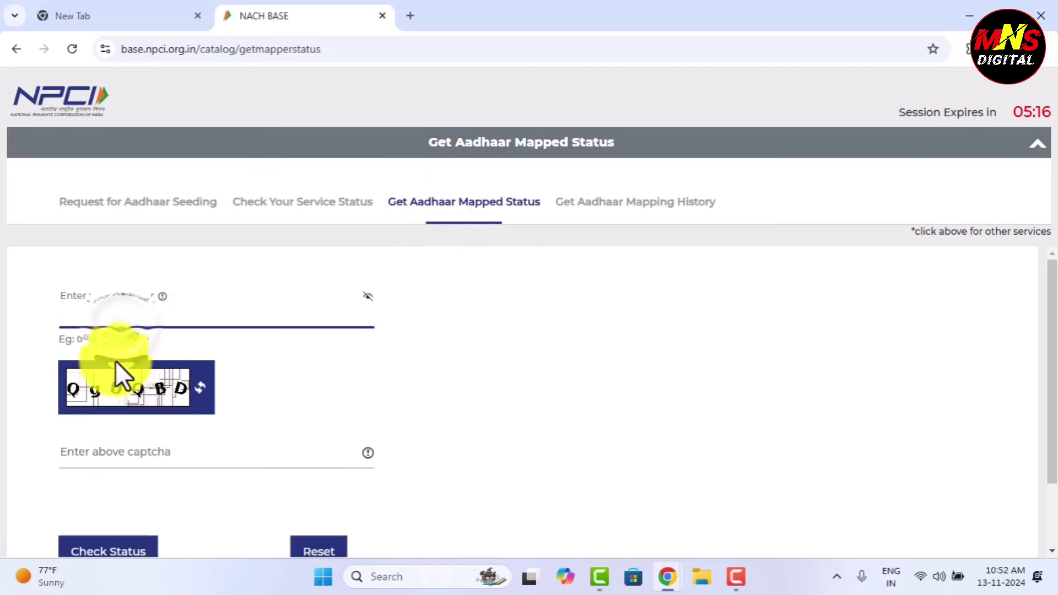
{"action": "left_click", "coordinate": [101, 455]}
{"action": "scroll", "coordinate": [114, 546], "scroll_direction": "down", "scroll_amount": 2}
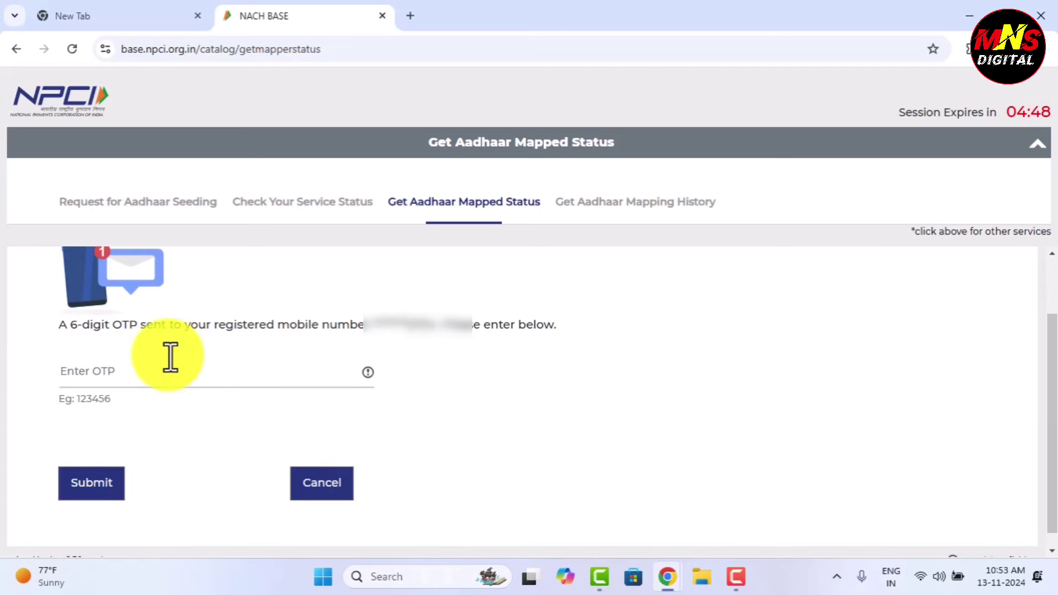
{"action": "left_click", "coordinate": [149, 372]}
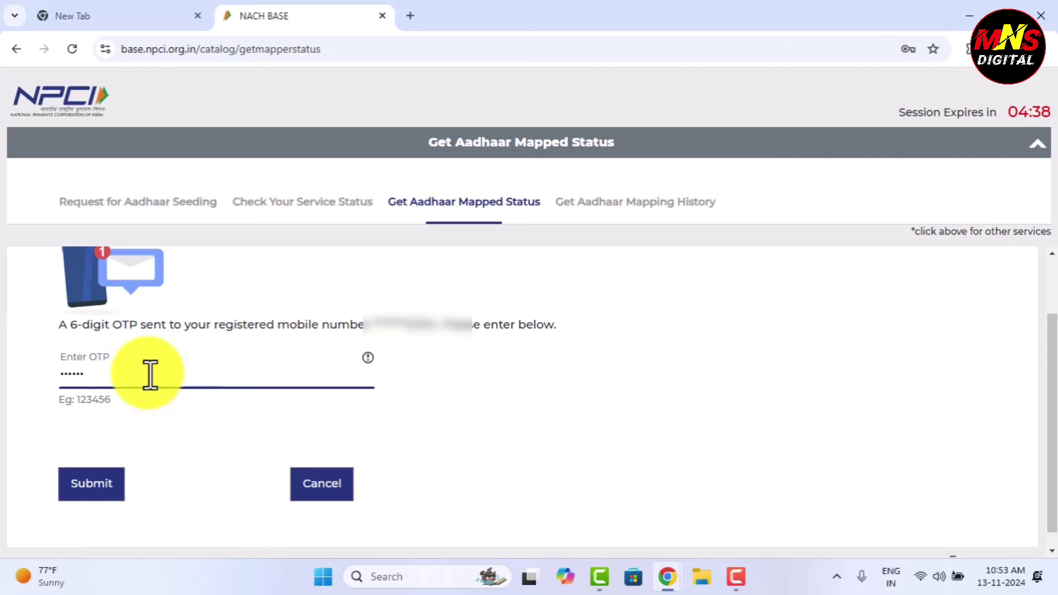
{"action": "left_click", "coordinate": [88, 485]}
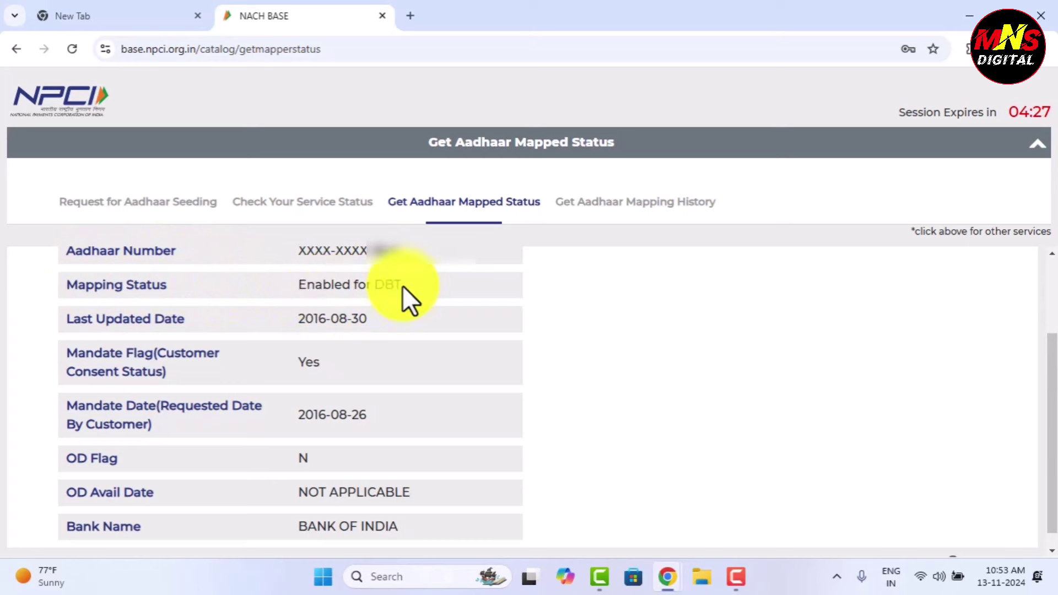
Examine the mapping status and the bank name in the Aadhaar mapping details.
{"action": "left_click_drag", "start_coordinate": [409, 284], "coordinate": [435, 283]}
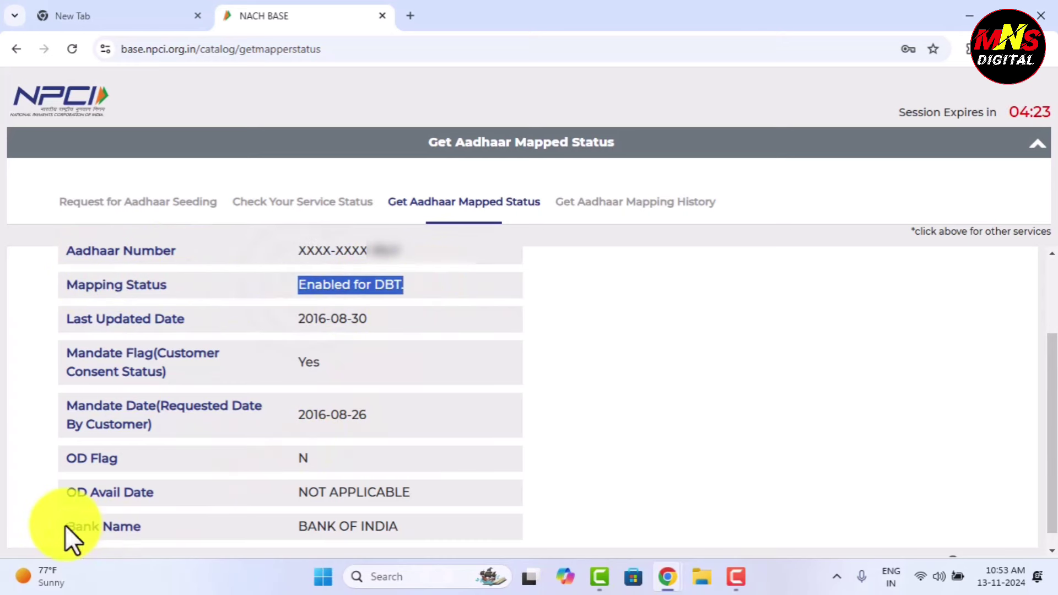
{"action": "left_click_drag", "start_coordinate": [65, 526], "coordinate": [159, 527]}
{"action": "left_click_drag", "start_coordinate": [292, 521], "coordinate": [427, 534]}
{"action": "left_click", "coordinate": [439, 522]}
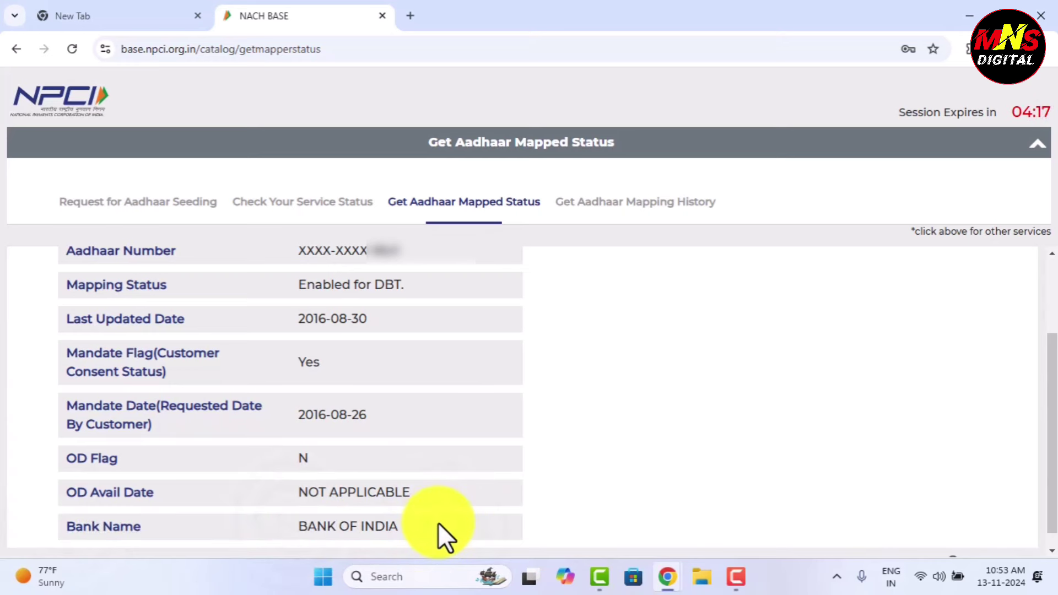
Open Check Your Service Status, select Aadhaar Seeding Status as the service, and go through the empty reference number and captcha fields.
{"action": "left_click", "coordinate": [295, 221]}
{"action": "left_click", "coordinate": [124, 225]}
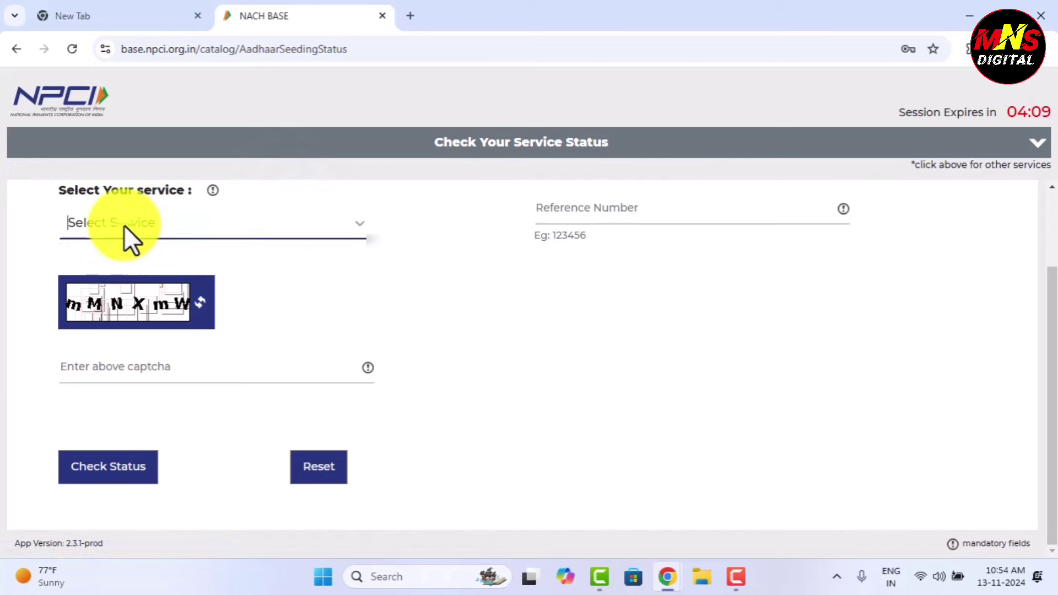
{"action": "left_click", "coordinate": [148, 270]}
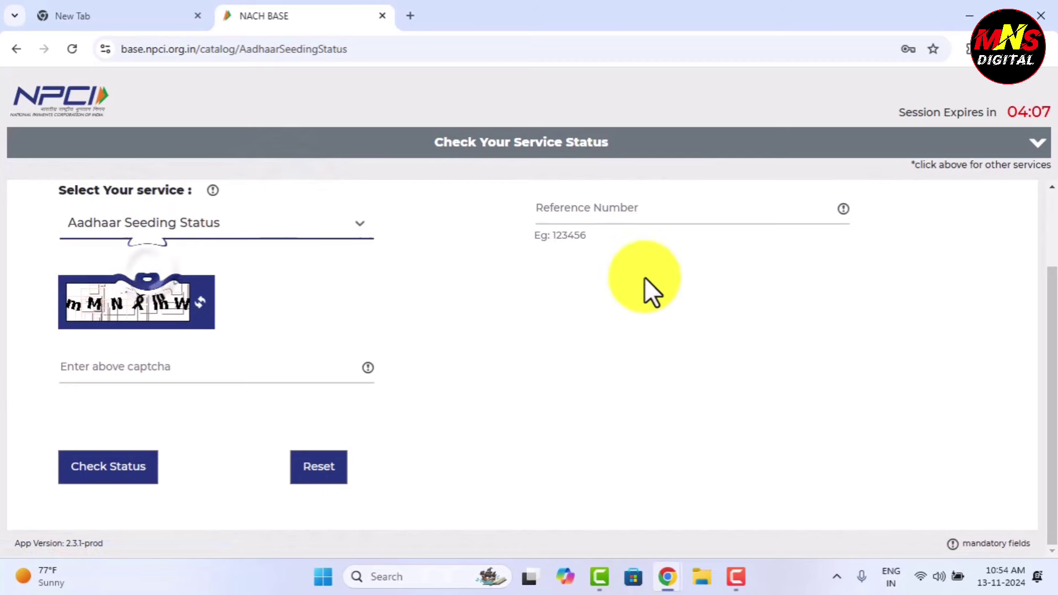
{"action": "left_click", "coordinate": [574, 215]}
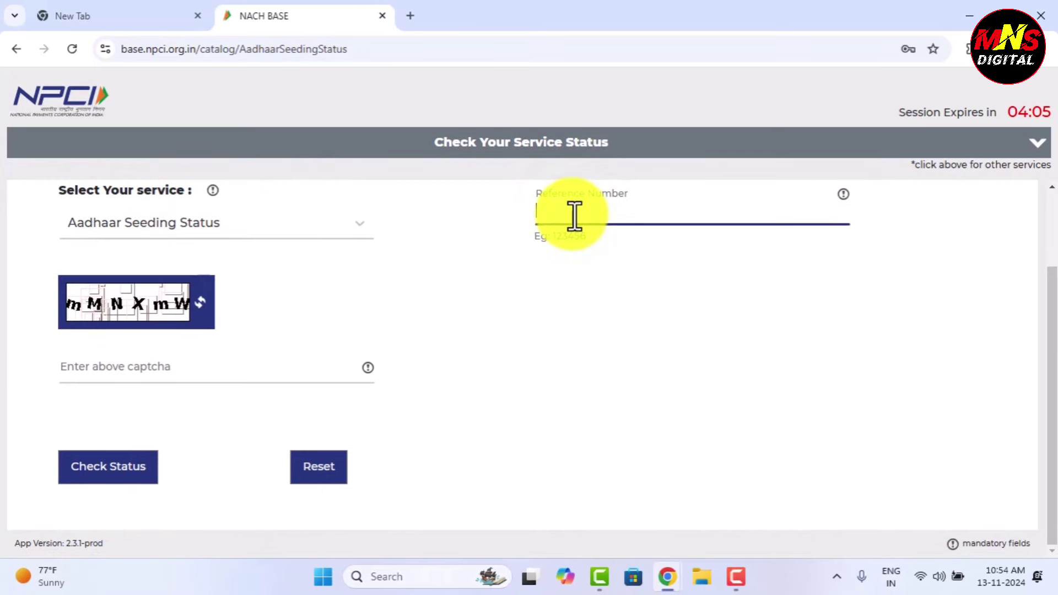
{"action": "left_click", "coordinate": [103, 363]}
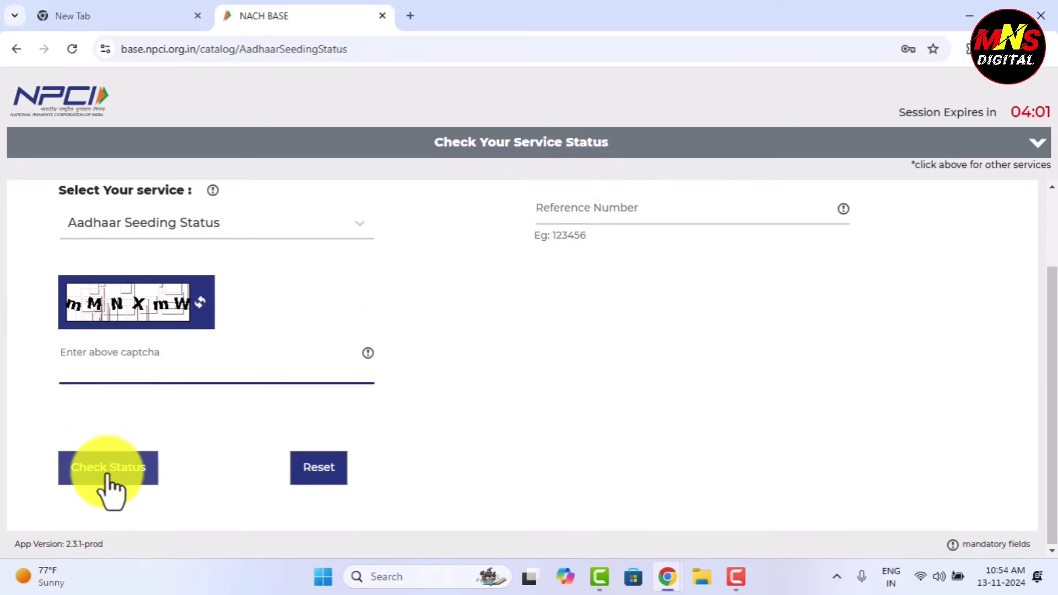